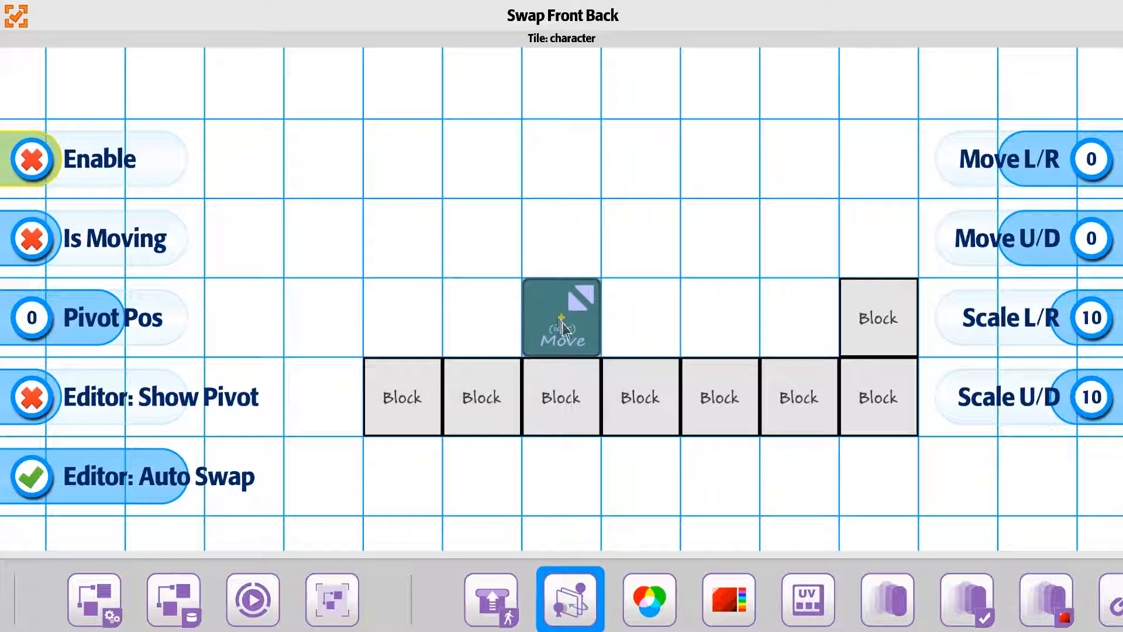
Enable Swap Front Back for the player character, set Pivot Pos to -28 and turn on Is Moving.
click(98, 164)
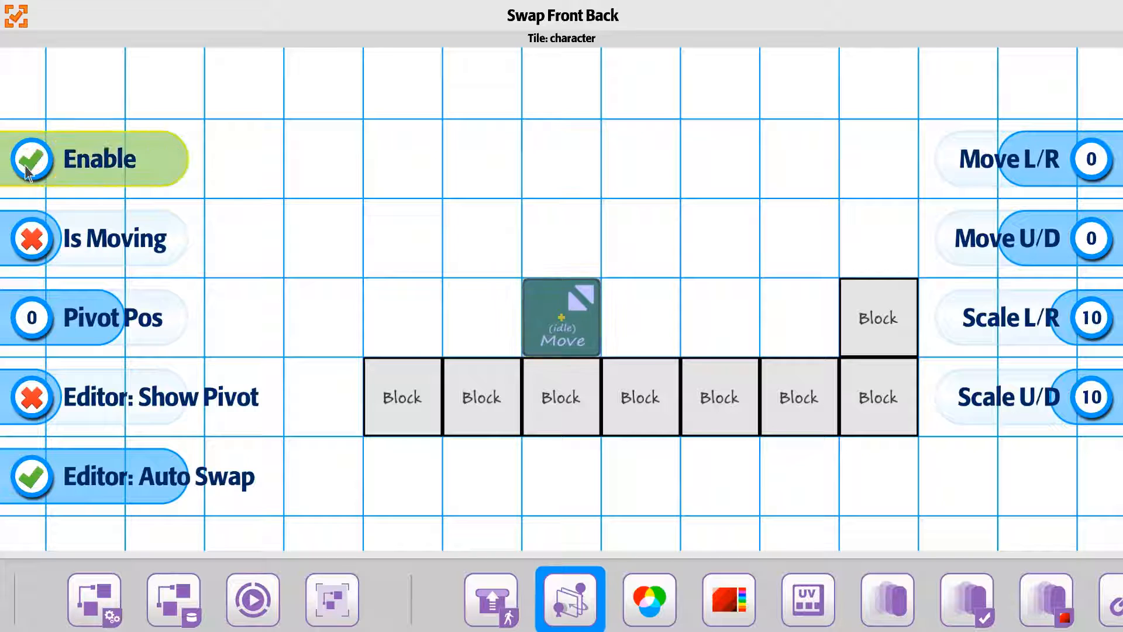
drag(102, 323, 82, 322)
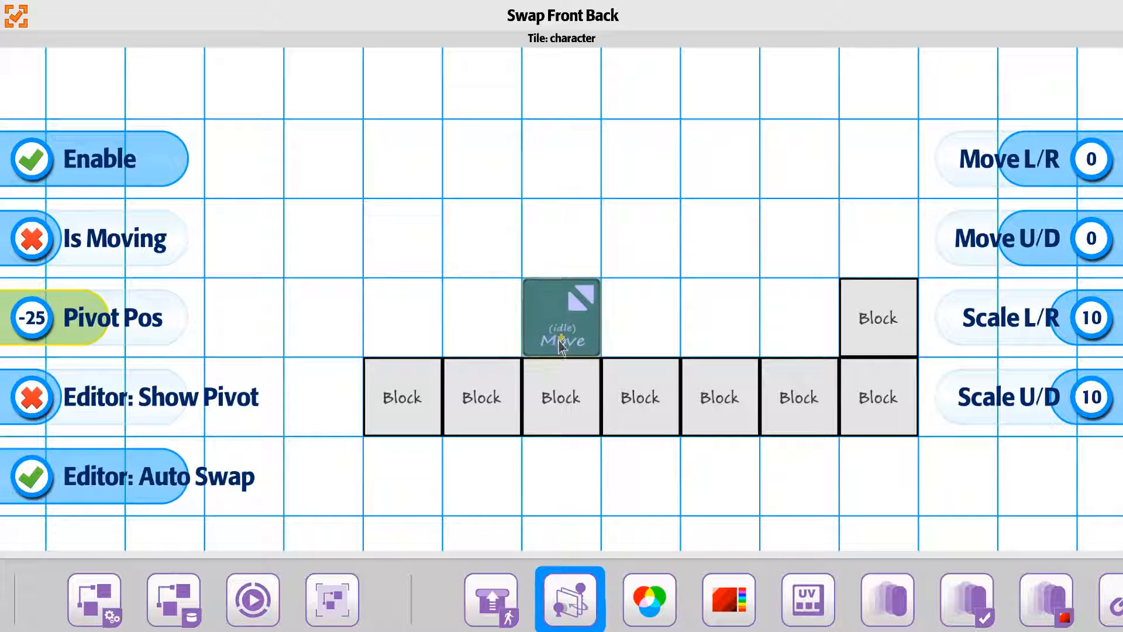
drag(83, 324, 81, 324)
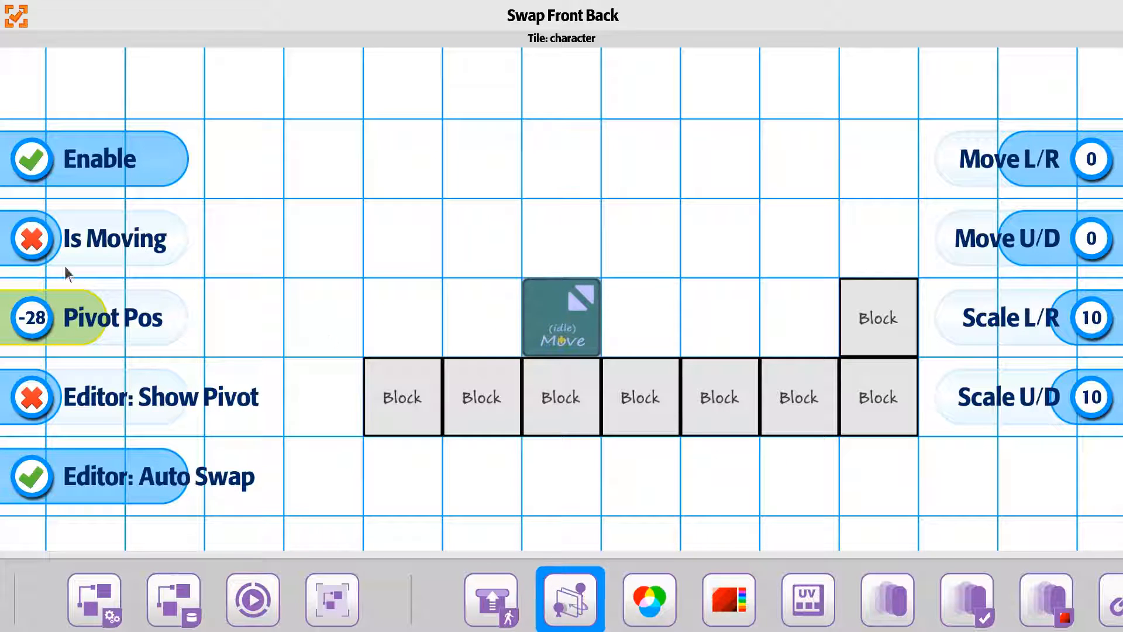
click(39, 242)
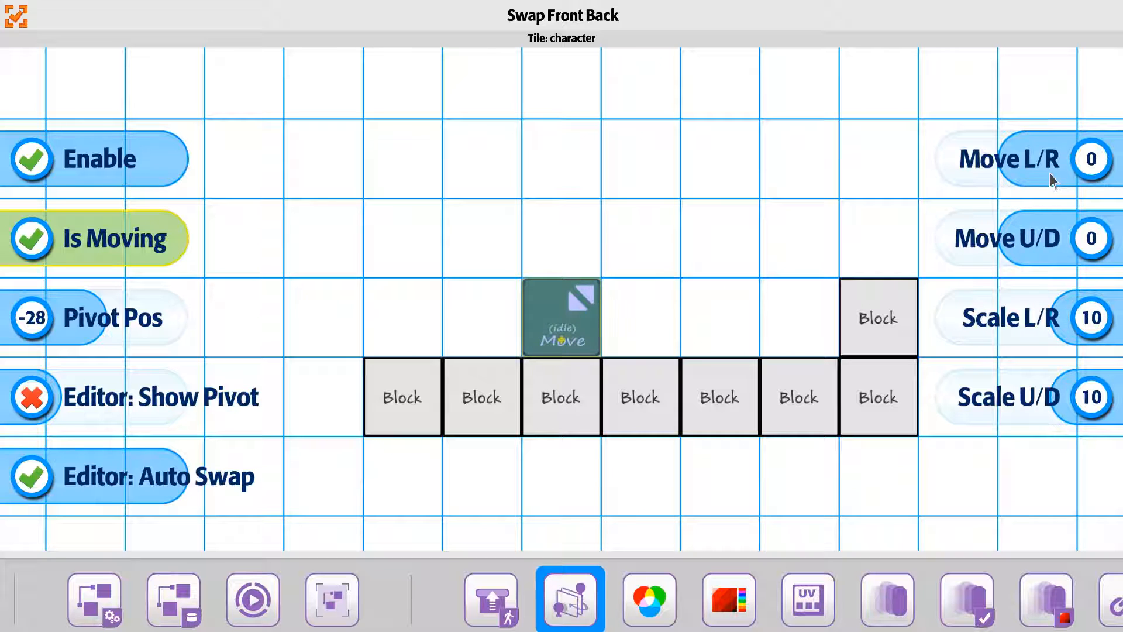
Set the player's swap area Scale L/R and Scale U/D to 12 and turn on Editor: Show Pivot.
mouse_move(1049, 173)
mouse_down()
mouse_move(1026, 177)
mouse_move(1043, 176)
mouse_up()
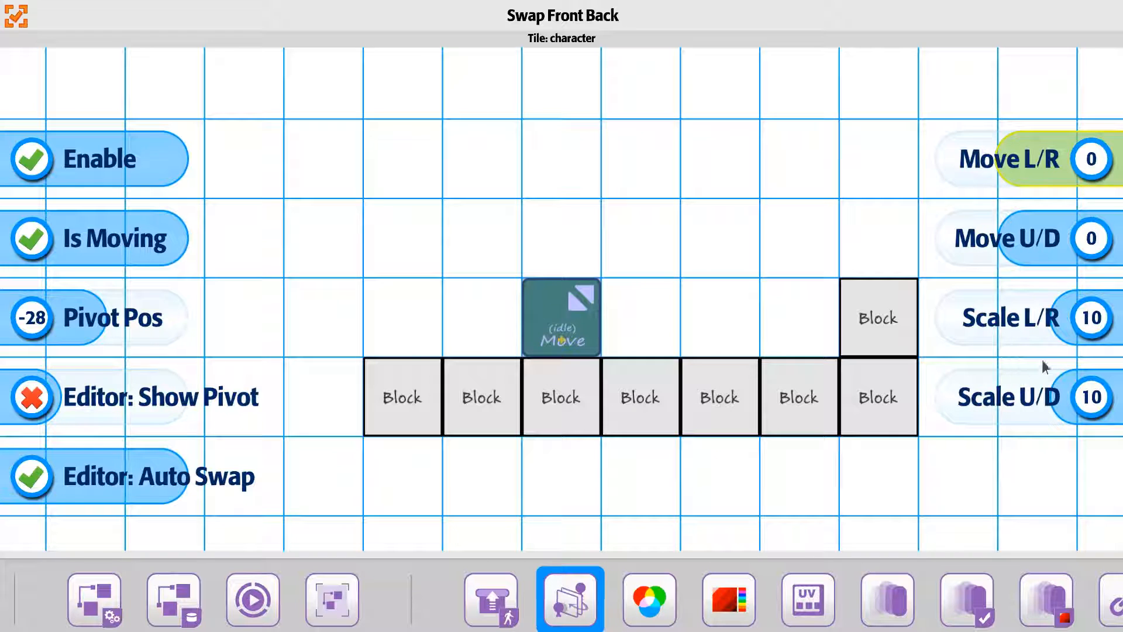
drag(1068, 338, 1058, 403)
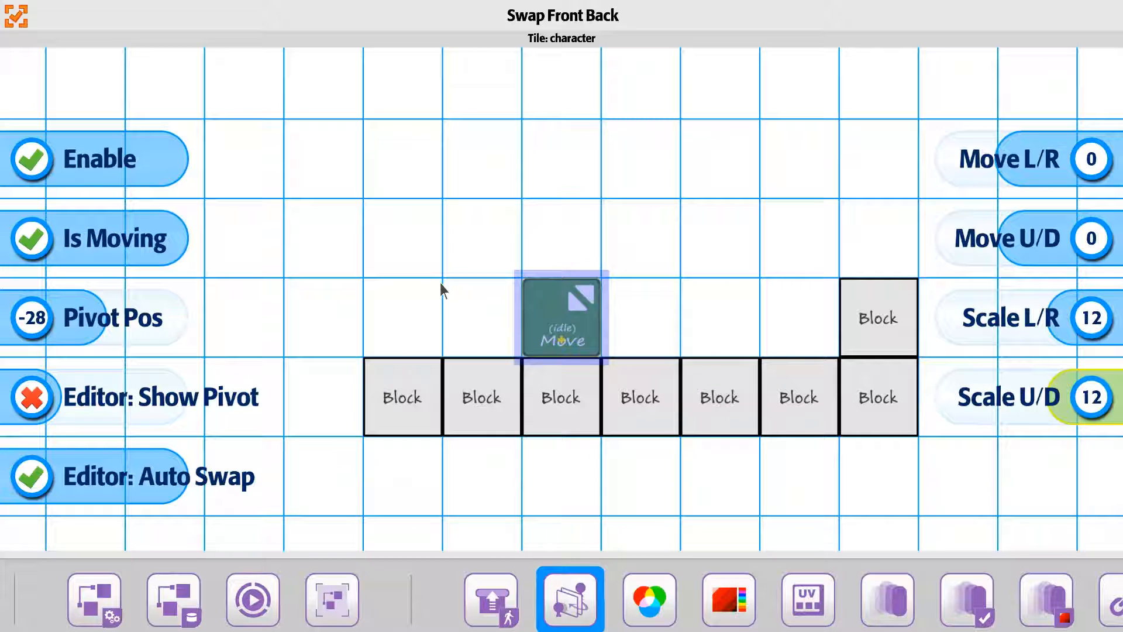
click(30, 412)
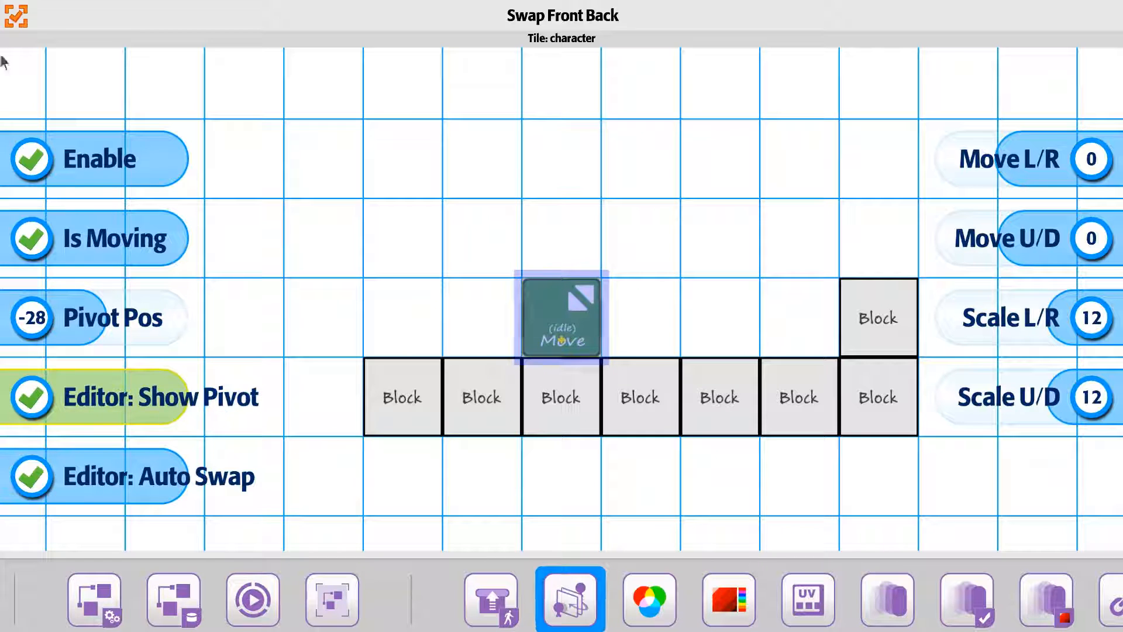
click(17, 16)
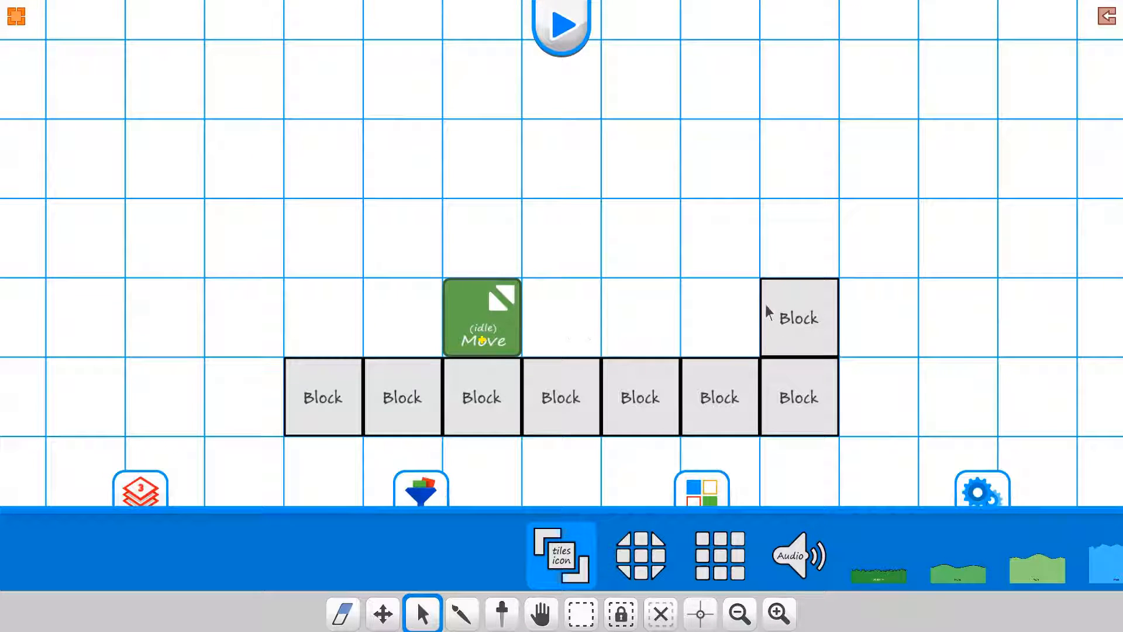
Place a plain Block tile two cells above the floor row, two columns to the right of the player.
drag(860, 560, 520, 564)
drag(779, 570, 498, 567)
drag(705, 577, 387, 553)
drag(1068, 564, 491, 562)
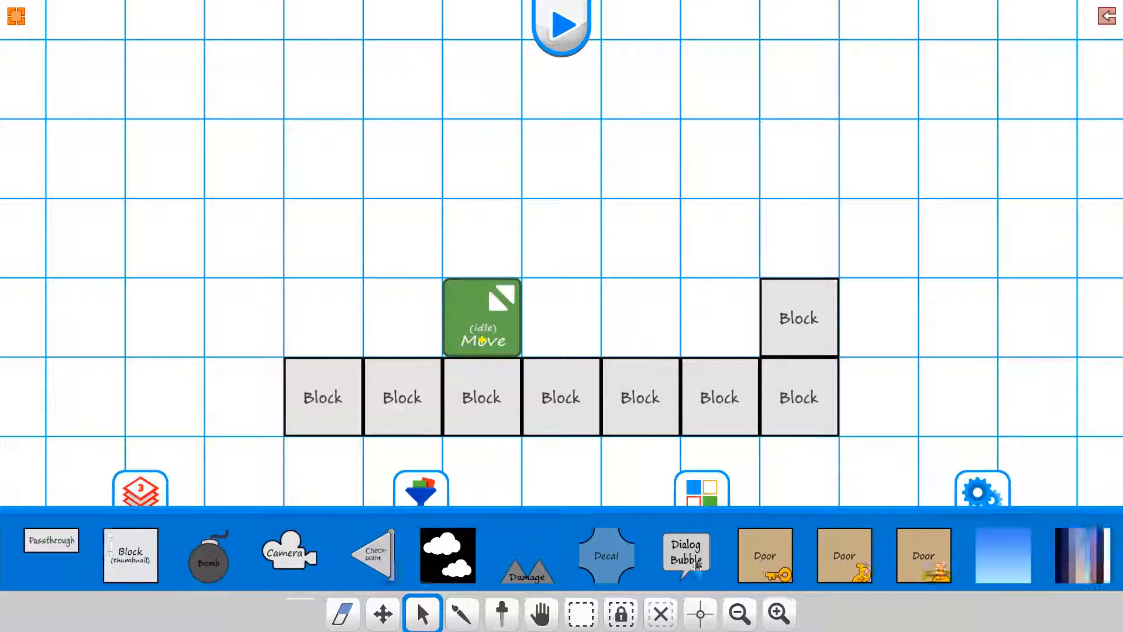
drag(1024, 561, 497, 560)
drag(877, 561, 497, 562)
drag(915, 563, 813, 562)
drag(234, 562, 842, 563)
drag(280, 562, 760, 563)
drag(375, 563, 818, 562)
drag(253, 562, 623, 562)
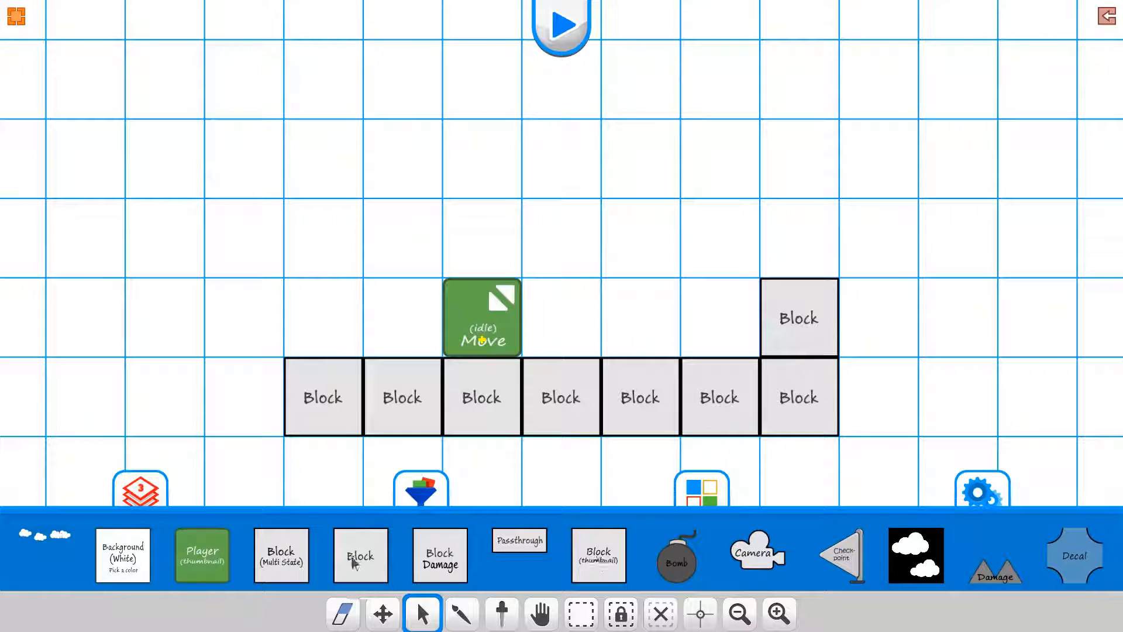
drag(351, 559, 639, 558)
click(640, 557)
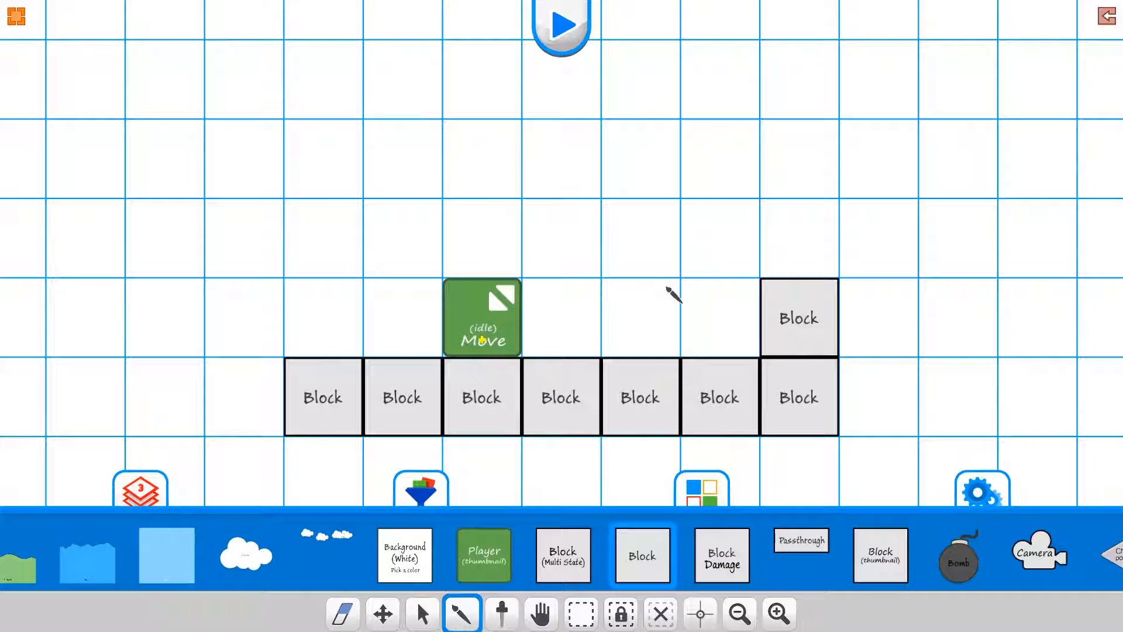
click(636, 241)
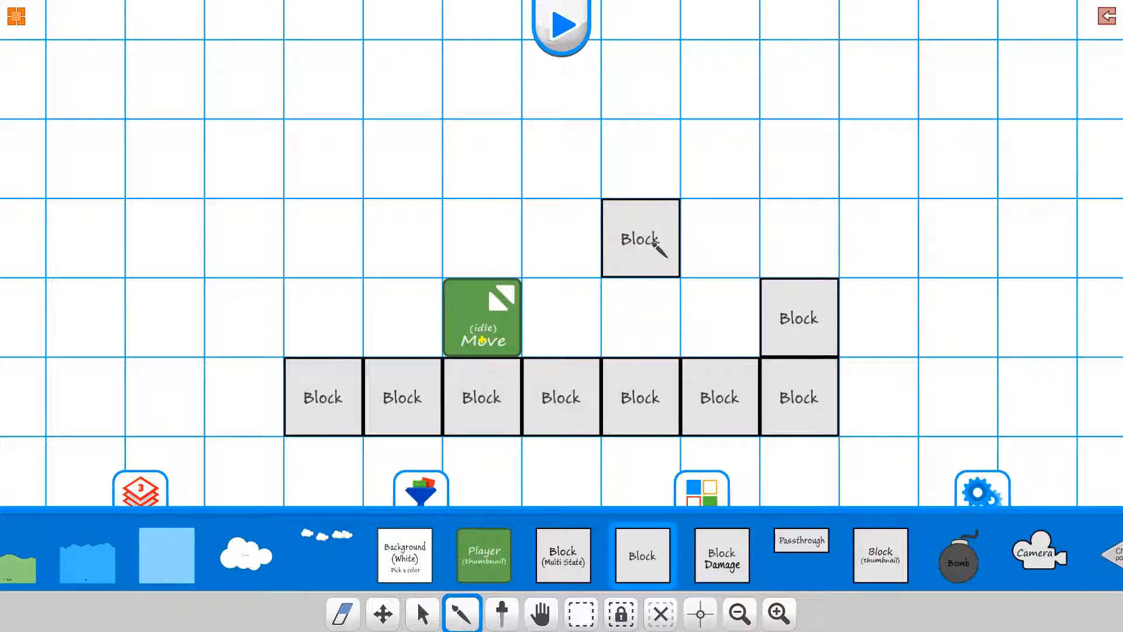
Enable Swap Front Back on the floating block, set its Pivot Pos to -26 and turn on Editor: Show Pivot.
click(653, 242)
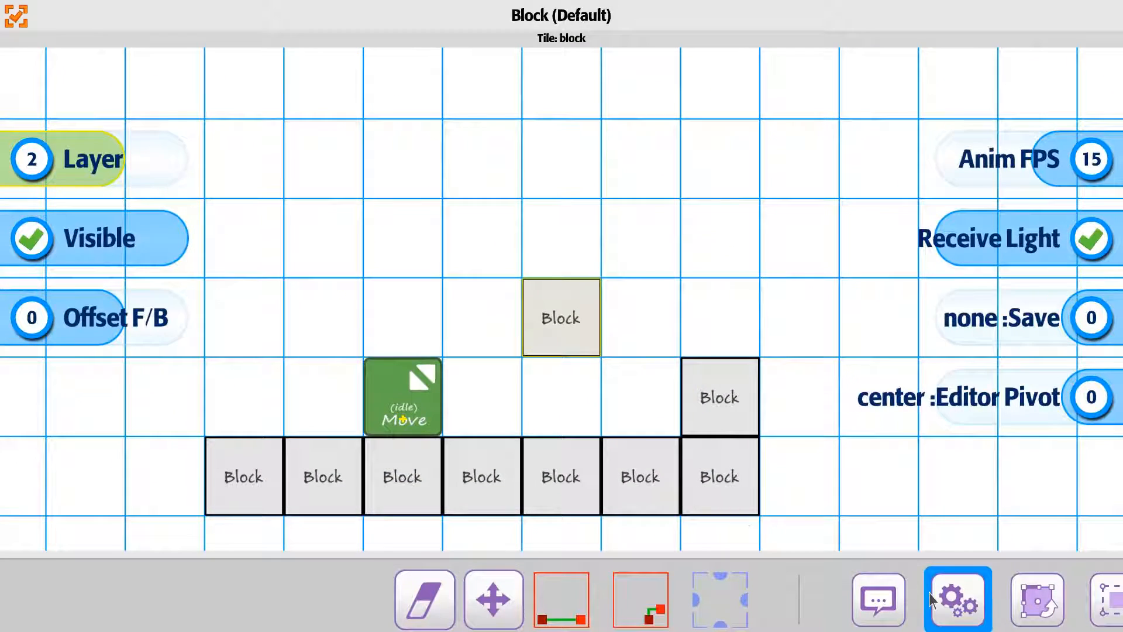
drag(929, 591, 380, 600)
drag(1053, 611, 790, 614)
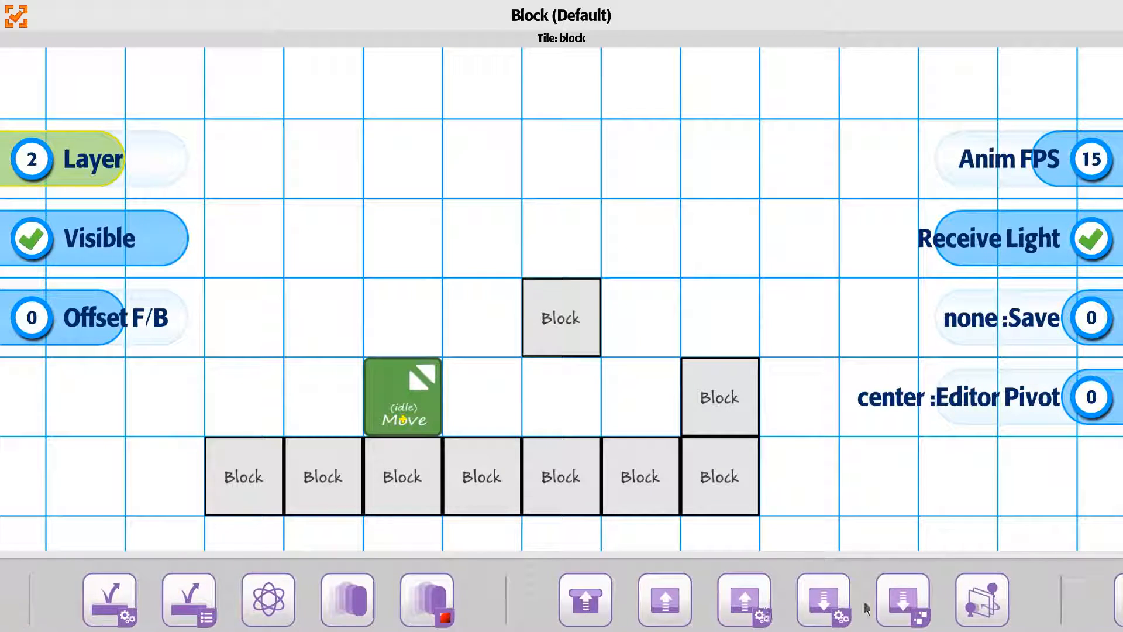
click(742, 607)
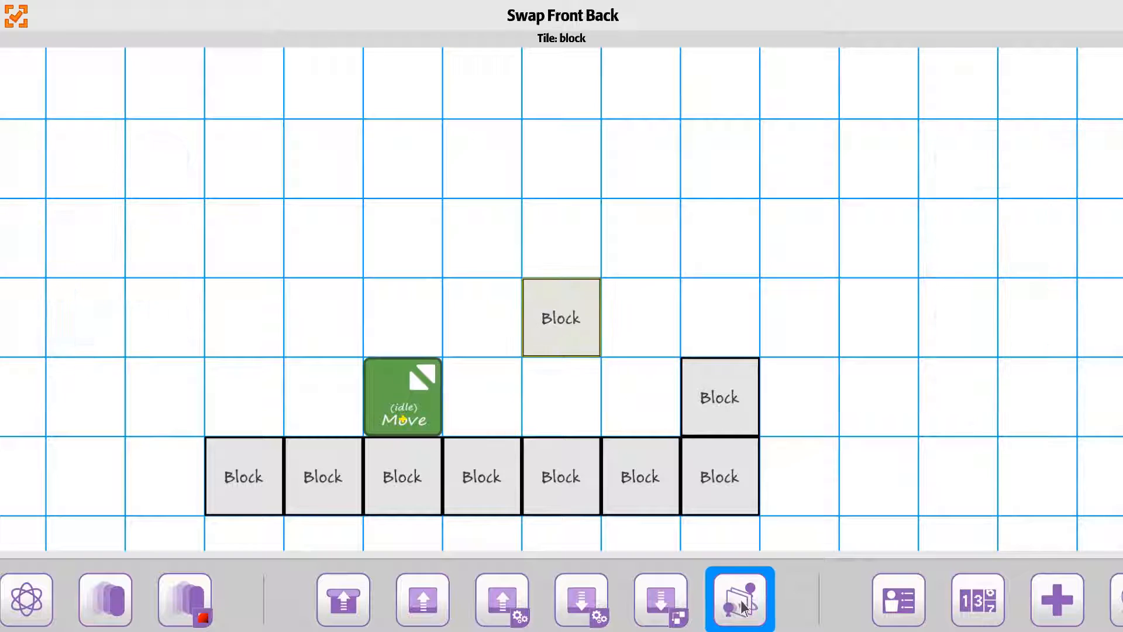
click(560, 317)
click(30, 170)
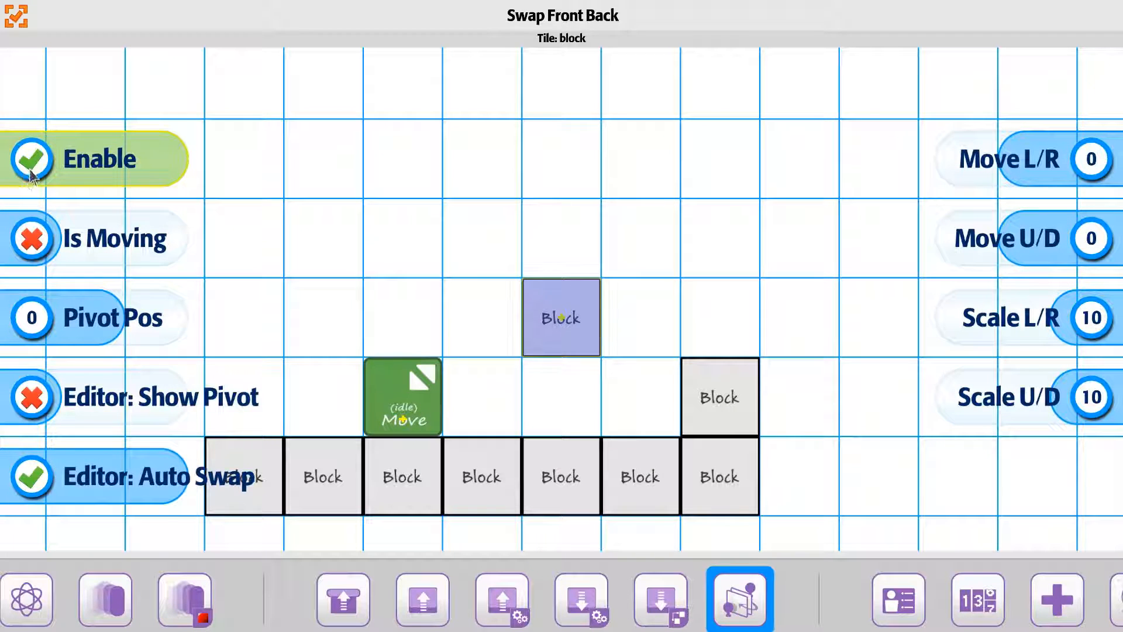
drag(95, 333, 83, 340)
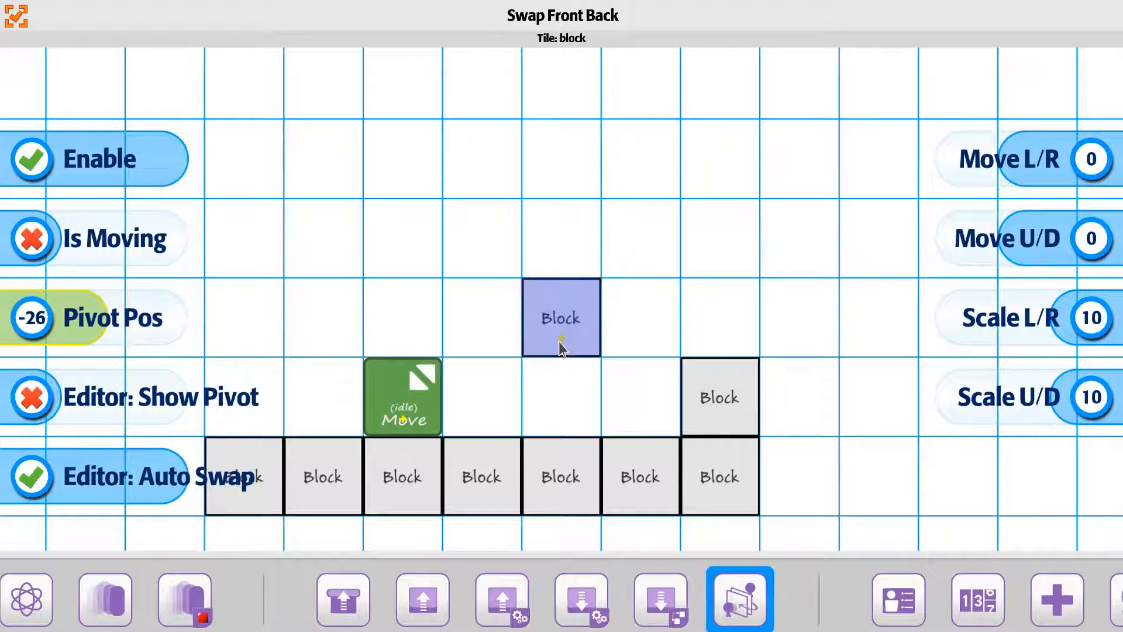
click(26, 408)
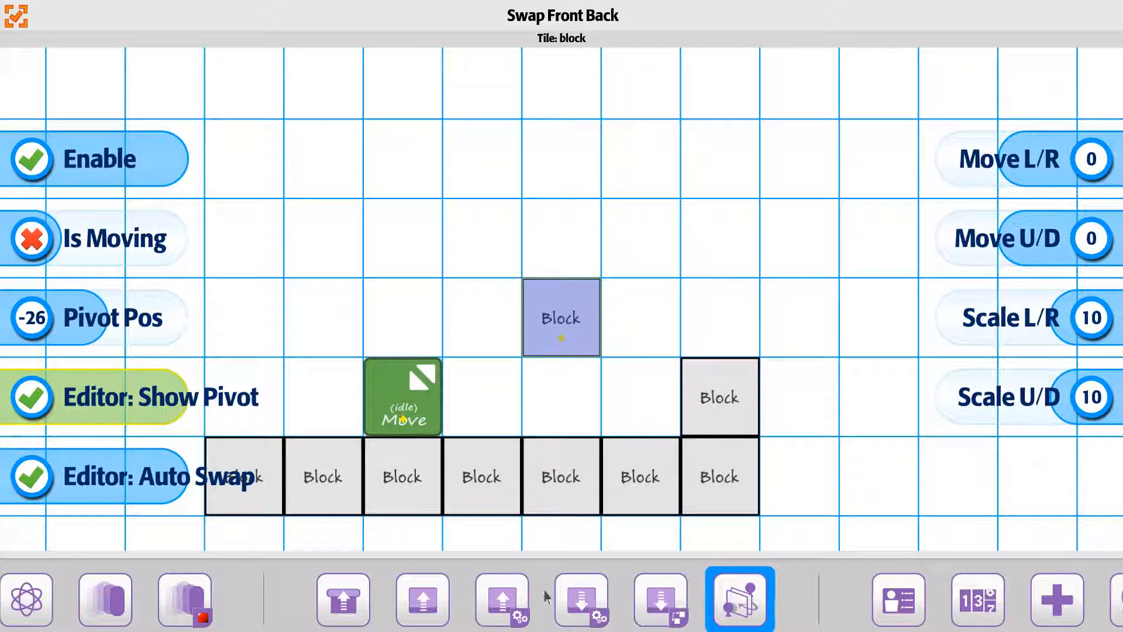
Turn off the floating block's Collider.
drag(452, 605, 805, 605)
drag(285, 602, 651, 602)
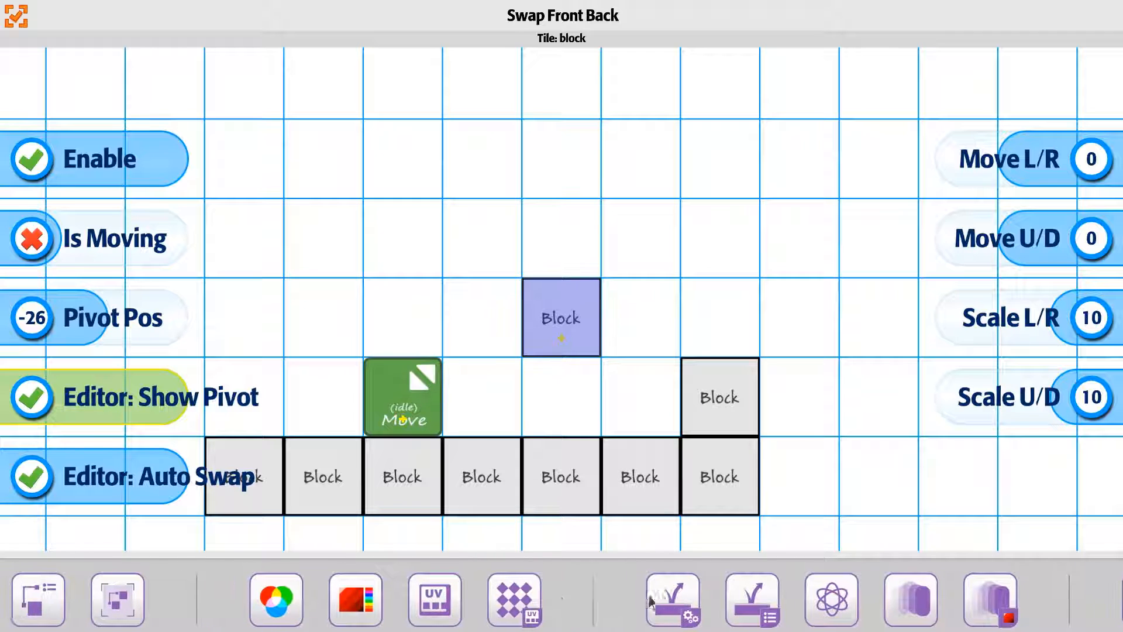
drag(244, 603, 895, 606)
click(308, 599)
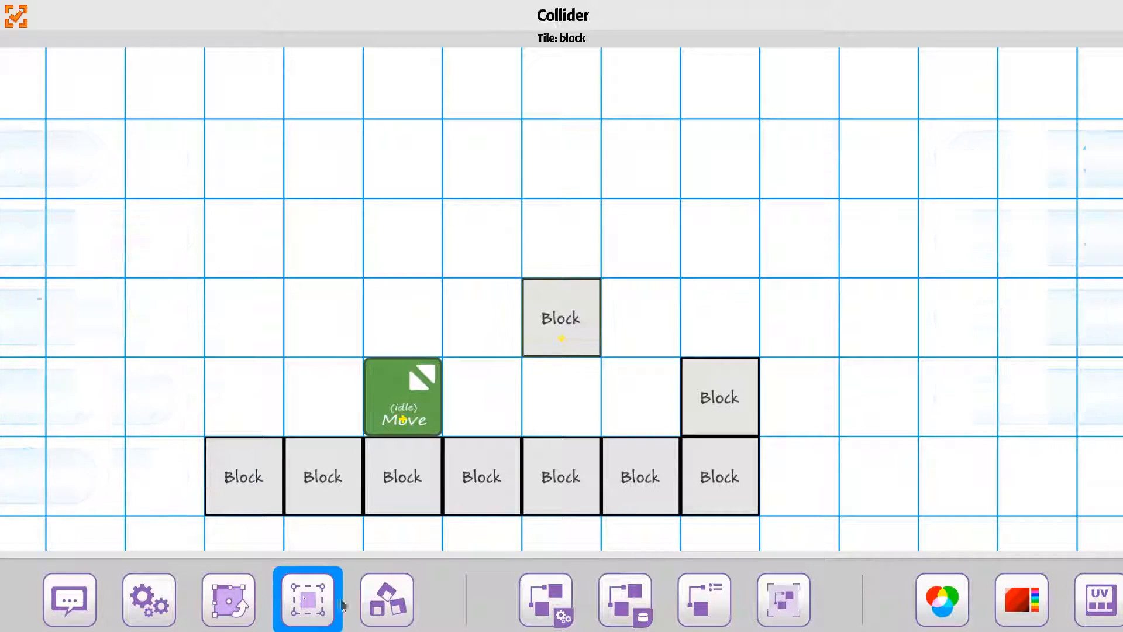
click(552, 343)
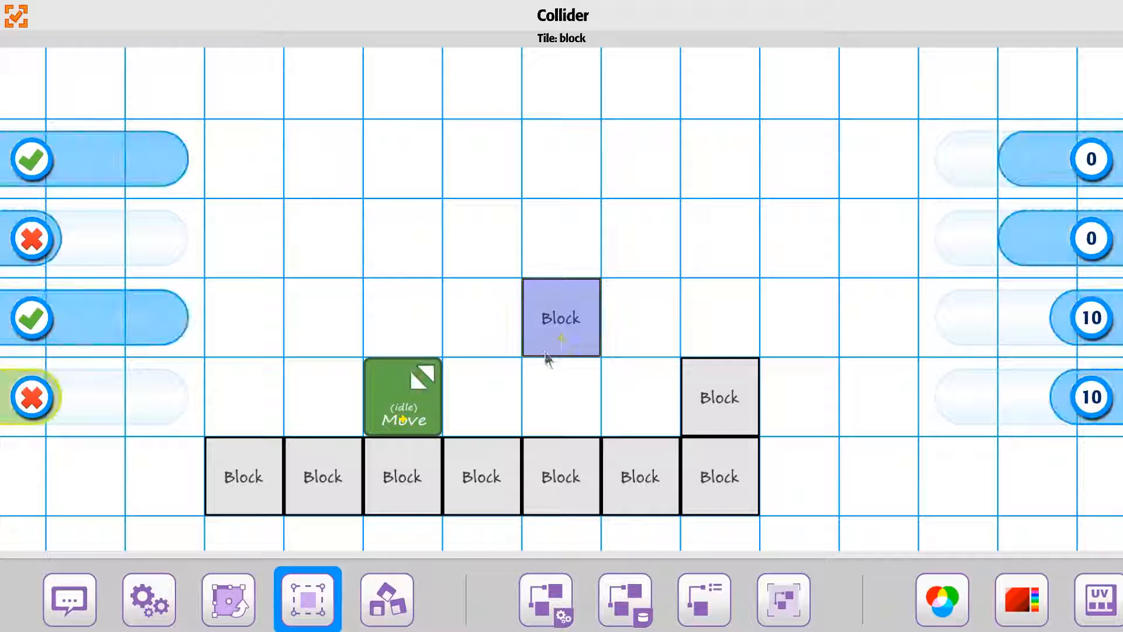
click(32, 159)
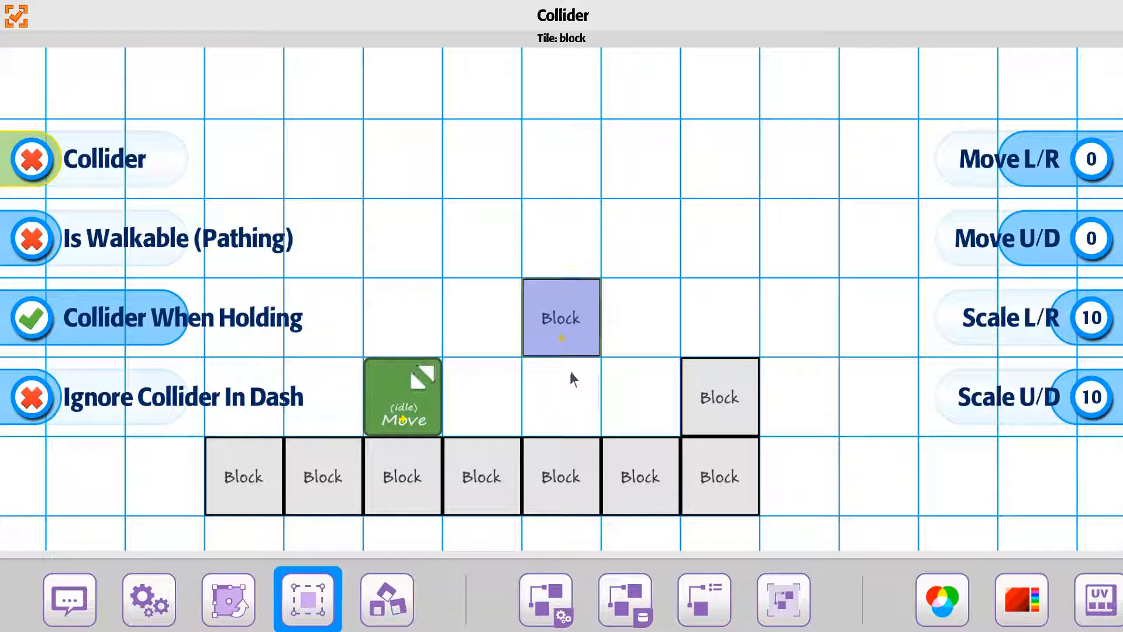
click(18, 16)
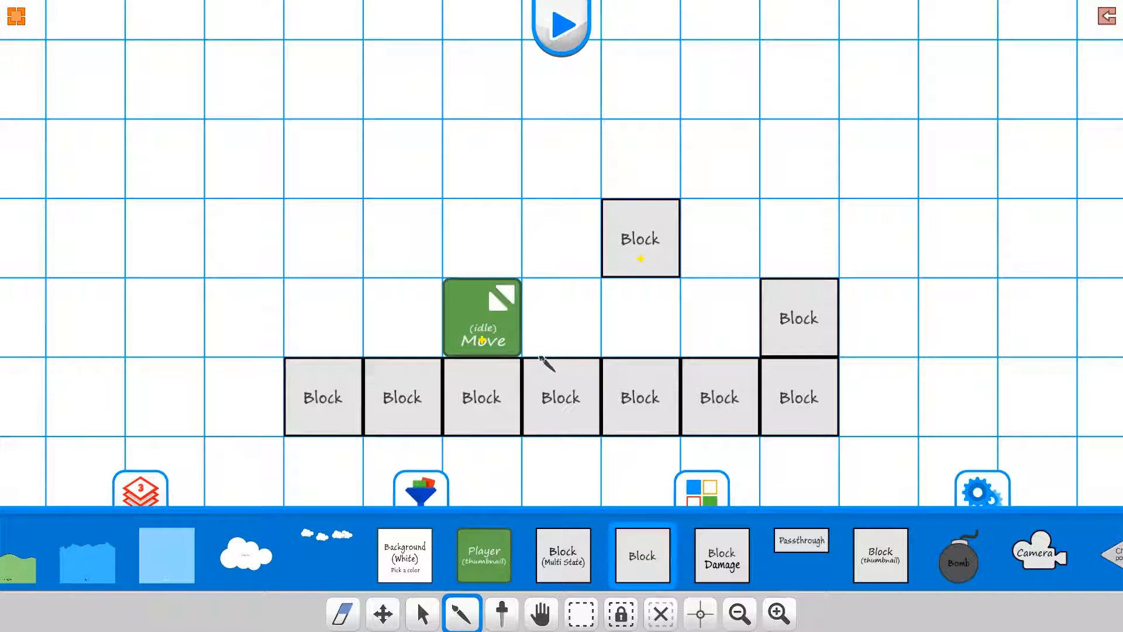
Turn off Gravity for the player character and start a play test of the level.
click(422, 614)
click(447, 313)
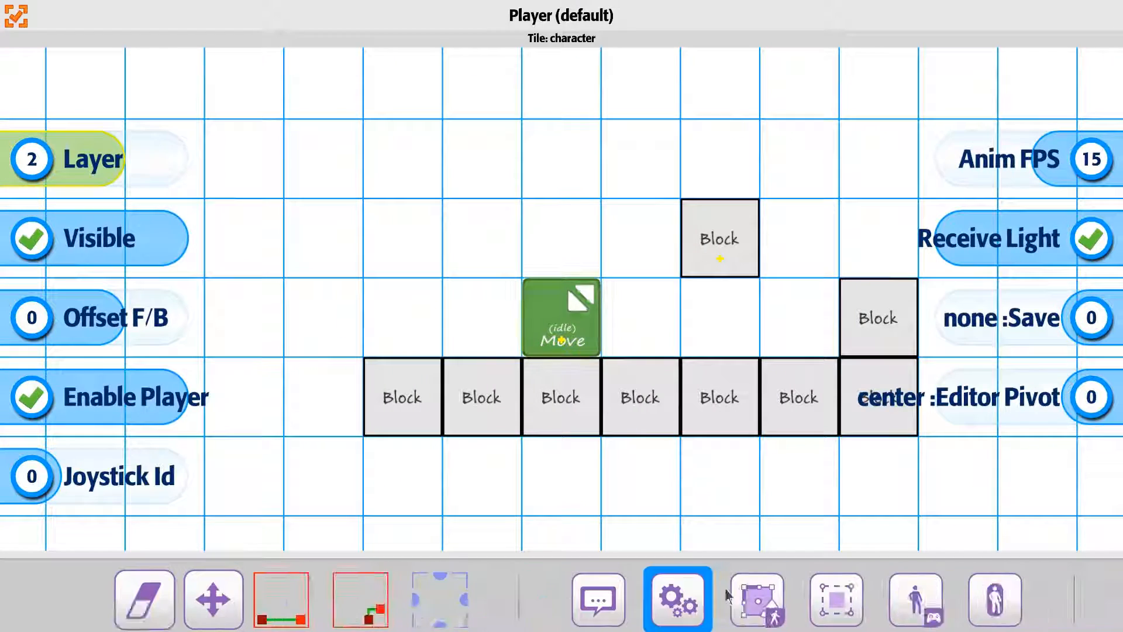
drag(889, 602, 456, 601)
drag(760, 602, 286, 602)
click(1065, 600)
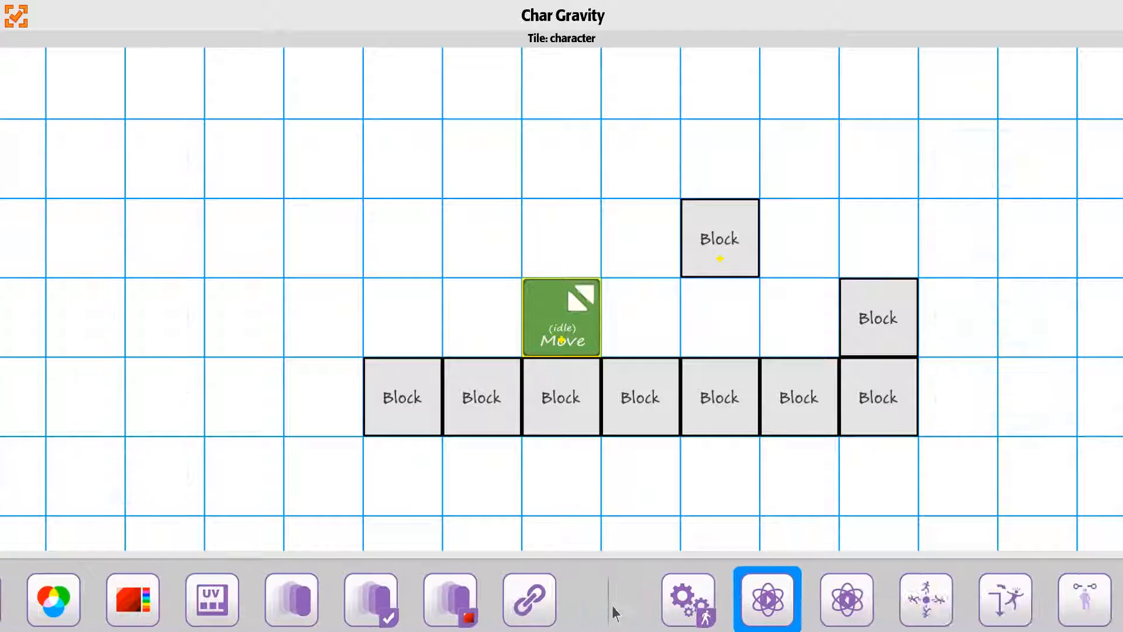
click(31, 159)
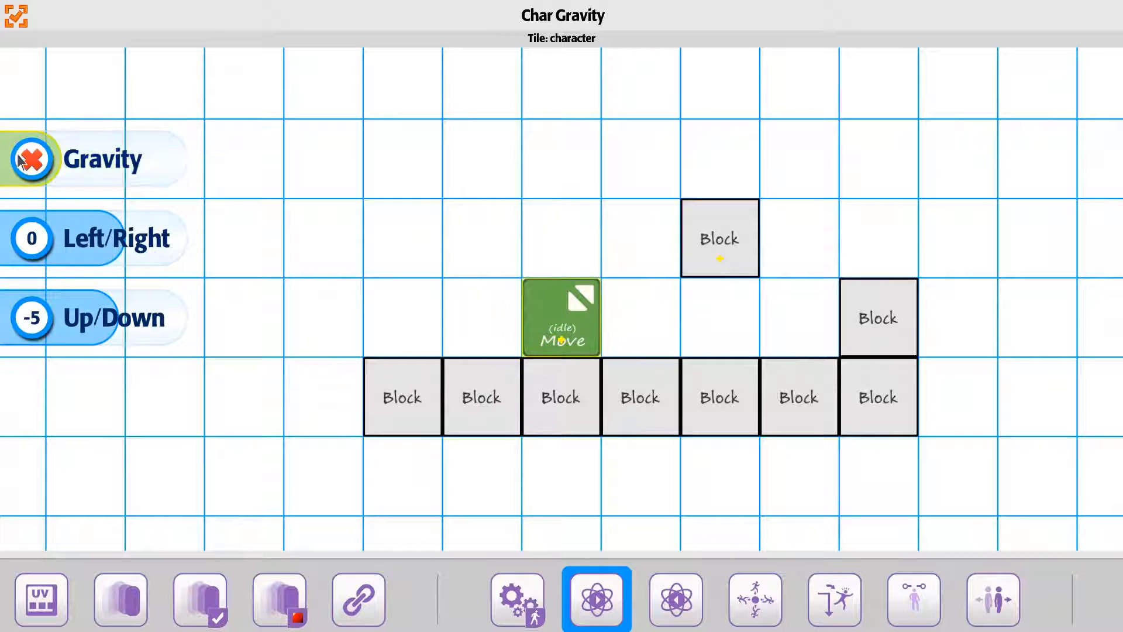
click(18, 21)
click(561, 26)
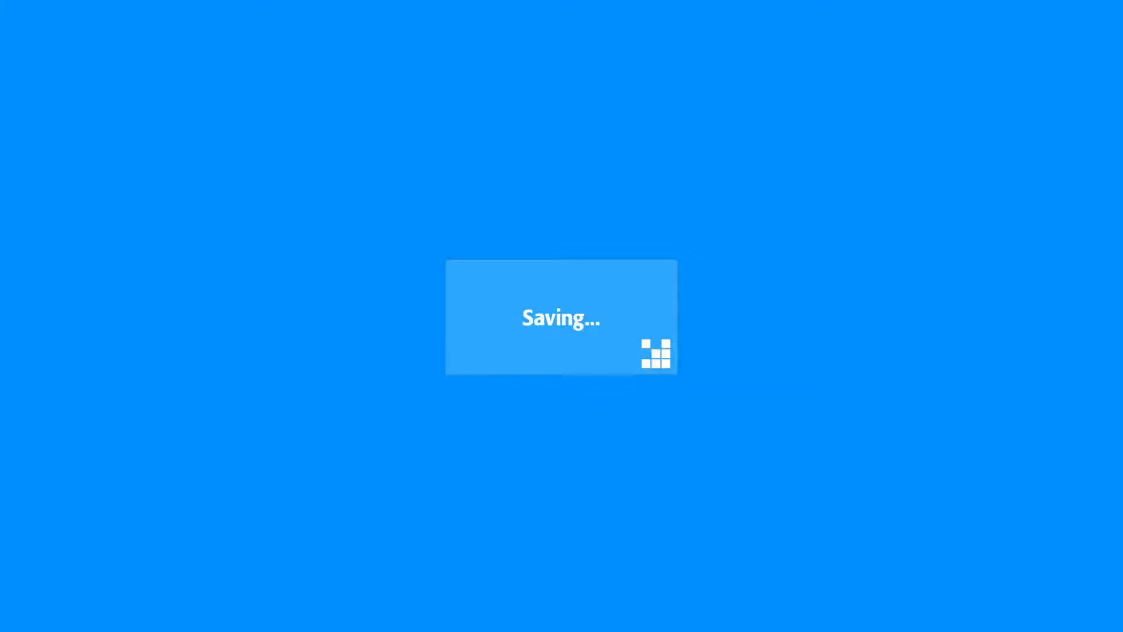